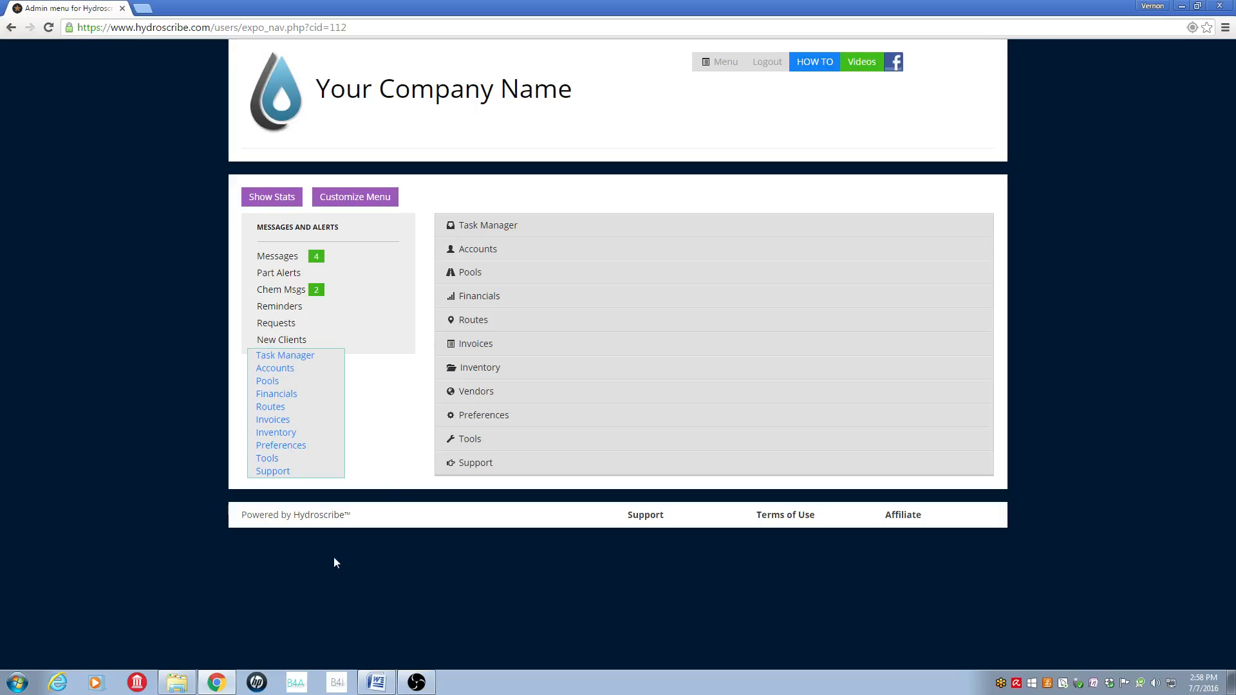
# Open the first listed customer's profile from the customer accounts and bring up its account edit form.
pyautogui.click(495, 253)
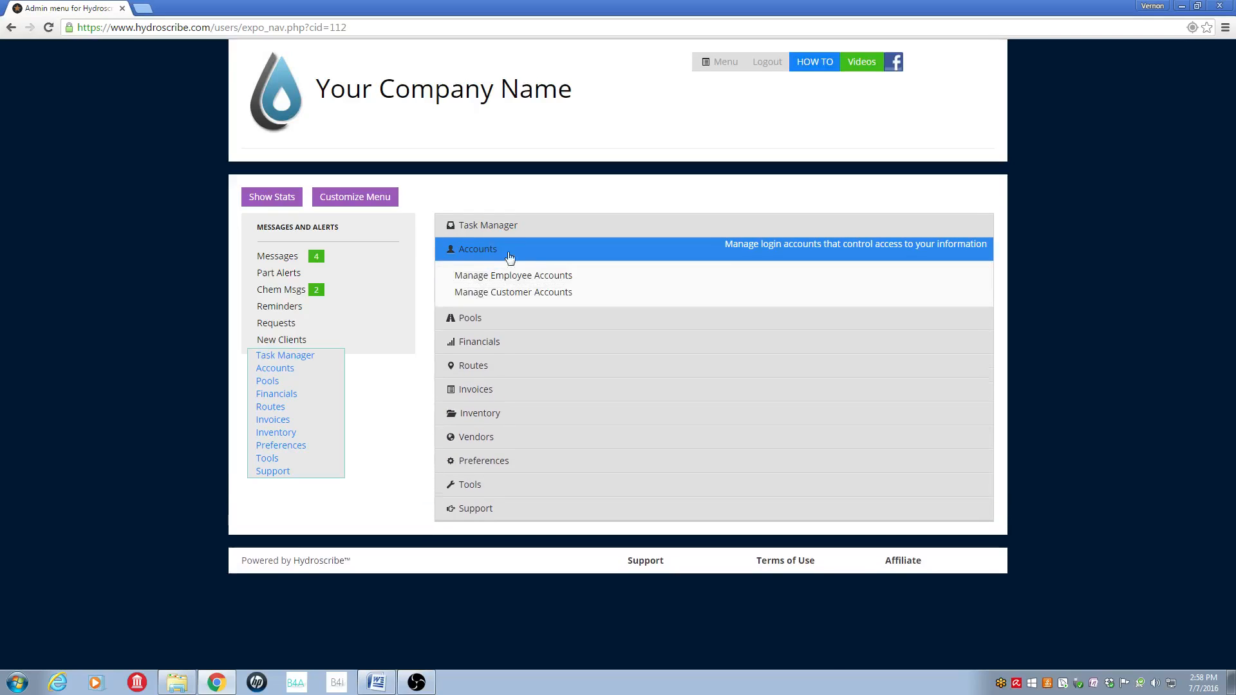
pyautogui.click(531, 298)
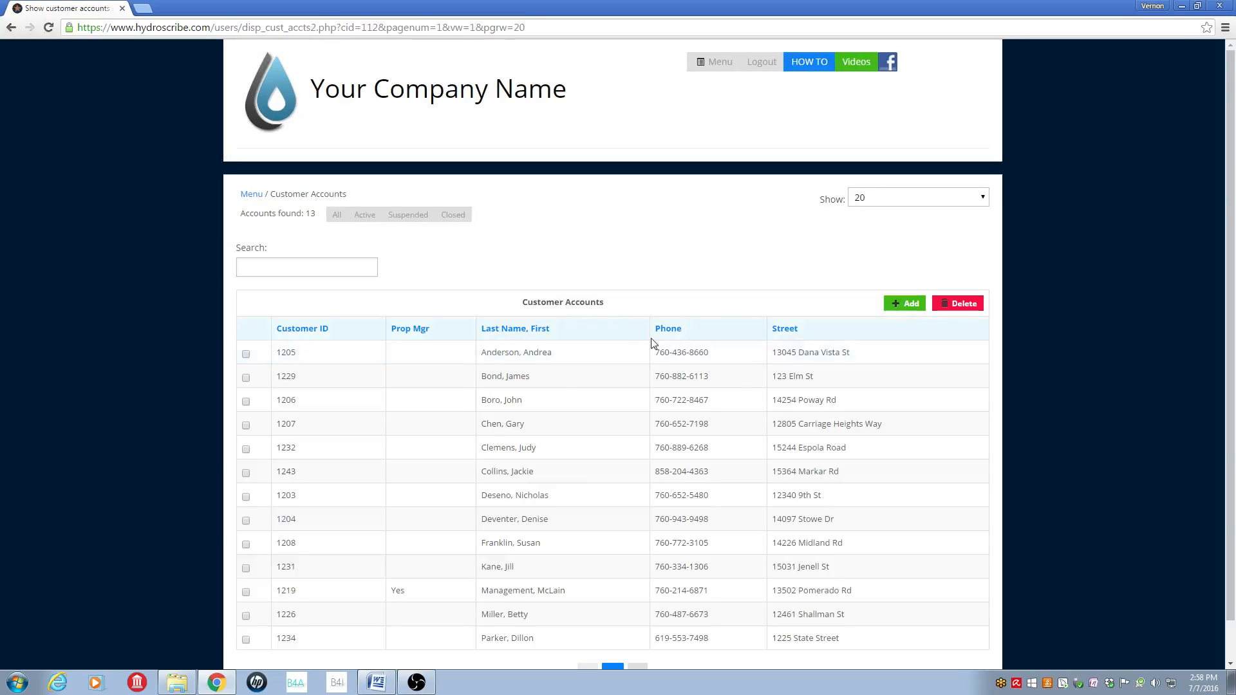
pyautogui.click(572, 360)
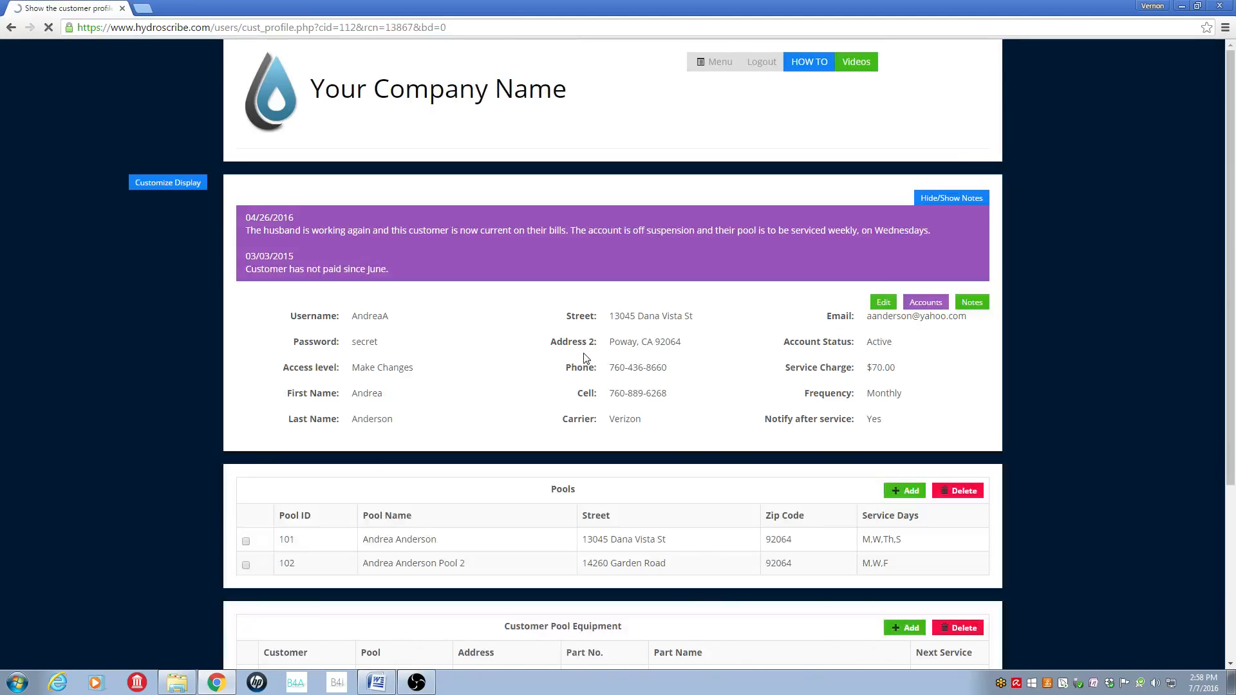
pyautogui.scroll(-3, 1231, 256)
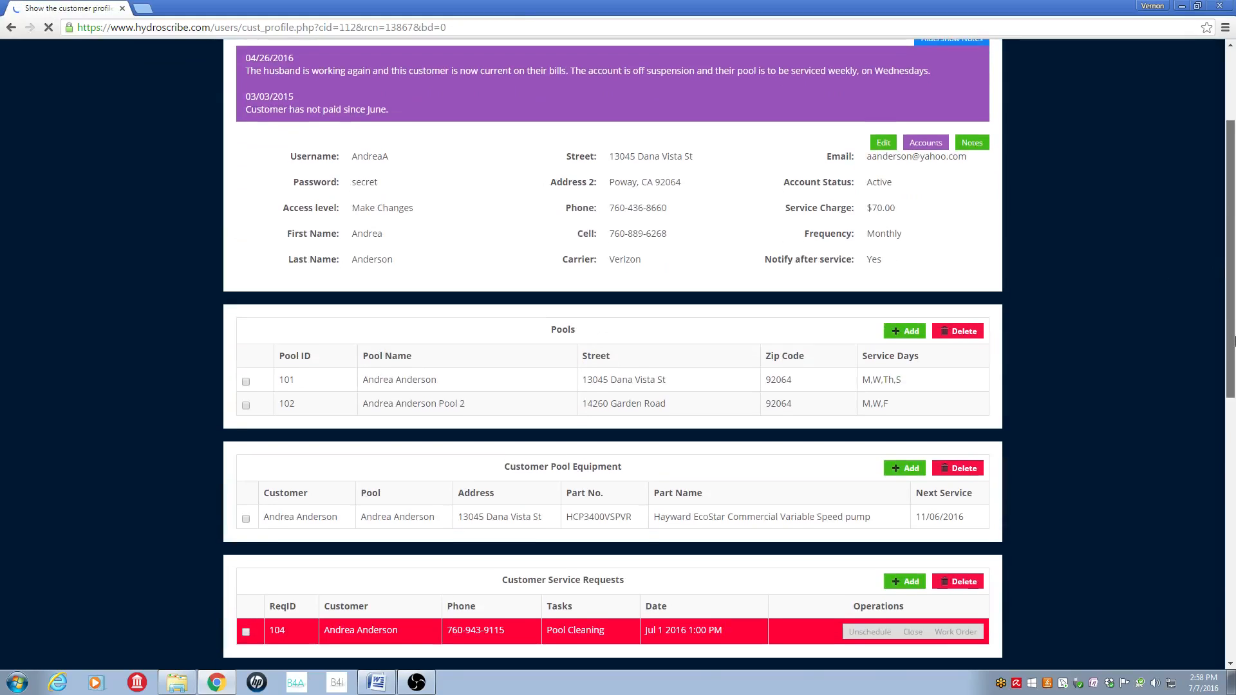
pyautogui.click(884, 126)
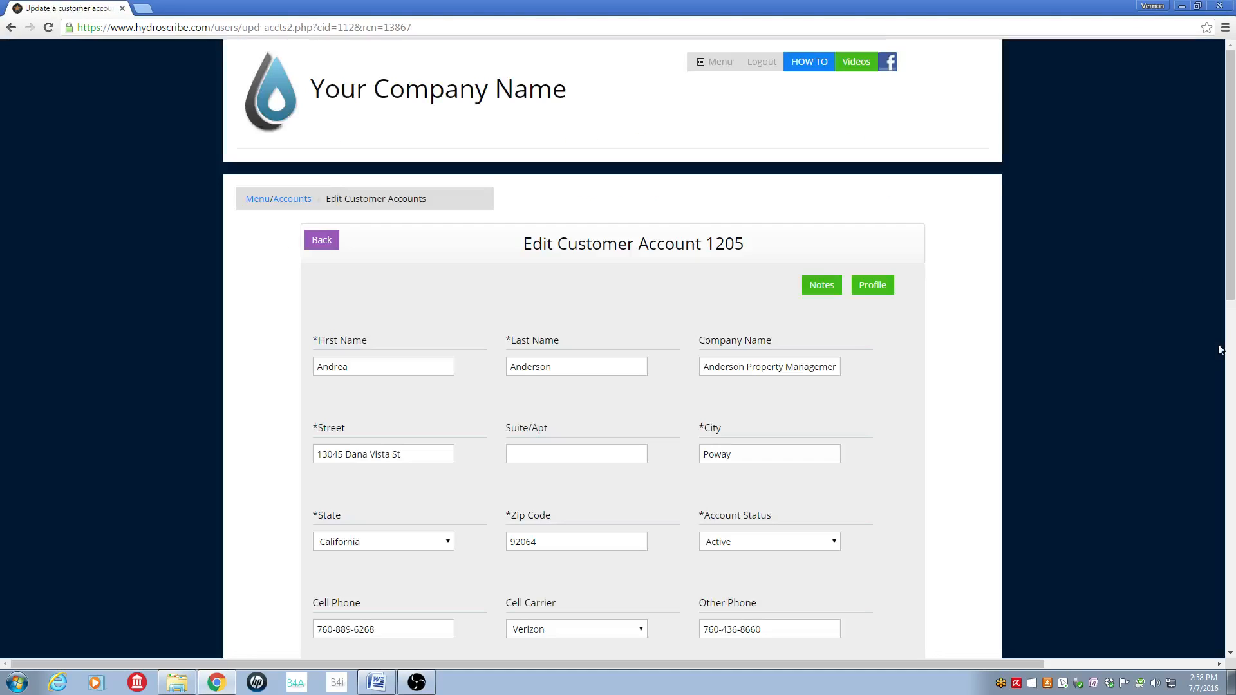
# Choose Wants Paper Invoice as the customer's invoice preference and return to the main menu without saving.
pyautogui.scroll(-1, 1230, 263)
pyautogui.scroll(-5, 1231, 263)
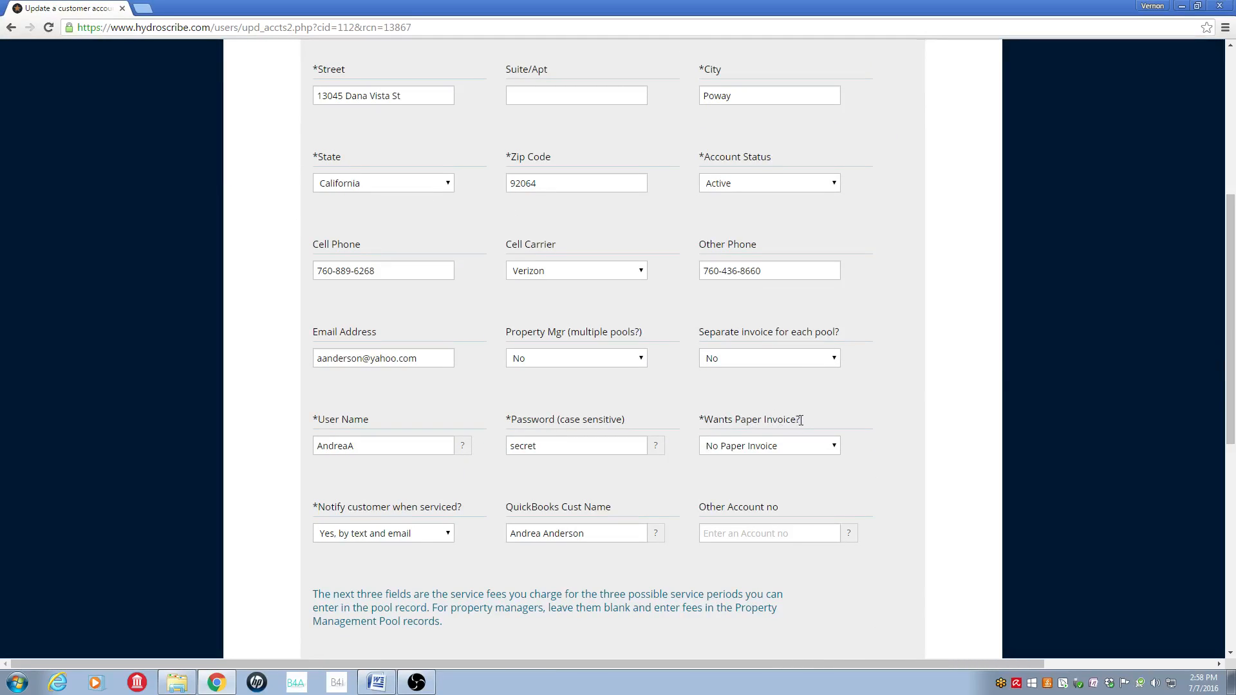
pyautogui.click(835, 448)
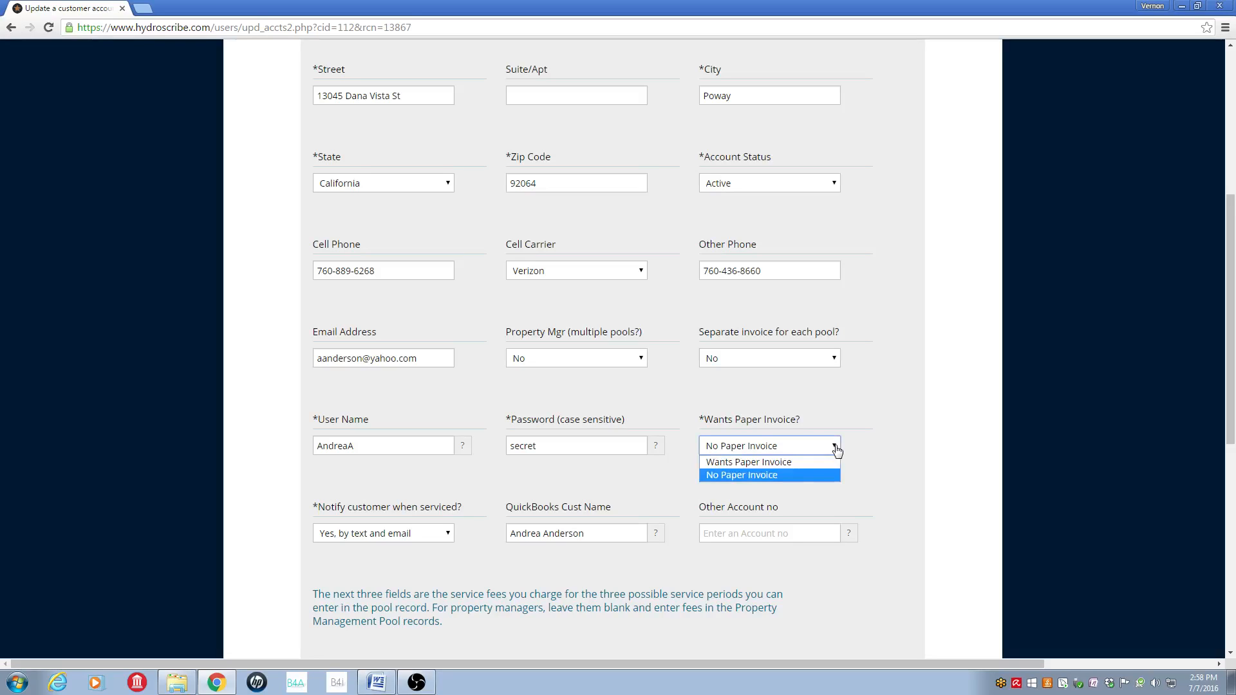
pyautogui.click(801, 463)
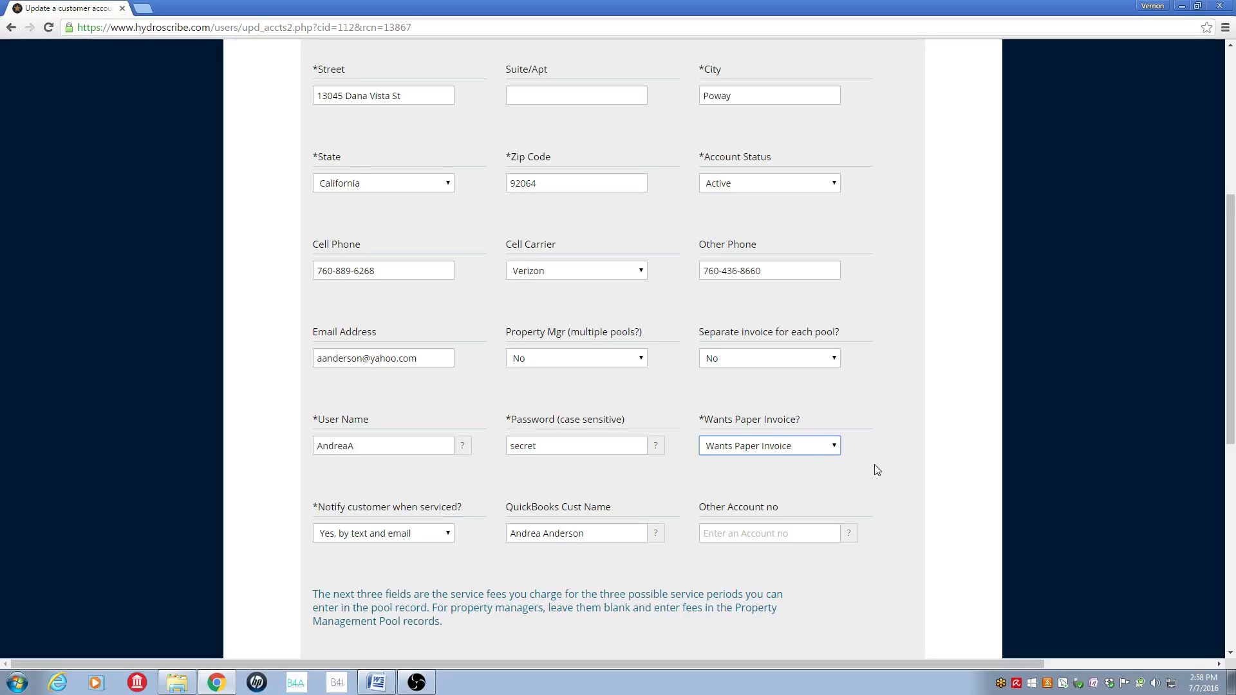
pyautogui.moveTo(1230, 348); pyautogui.dragTo(1230, 186)
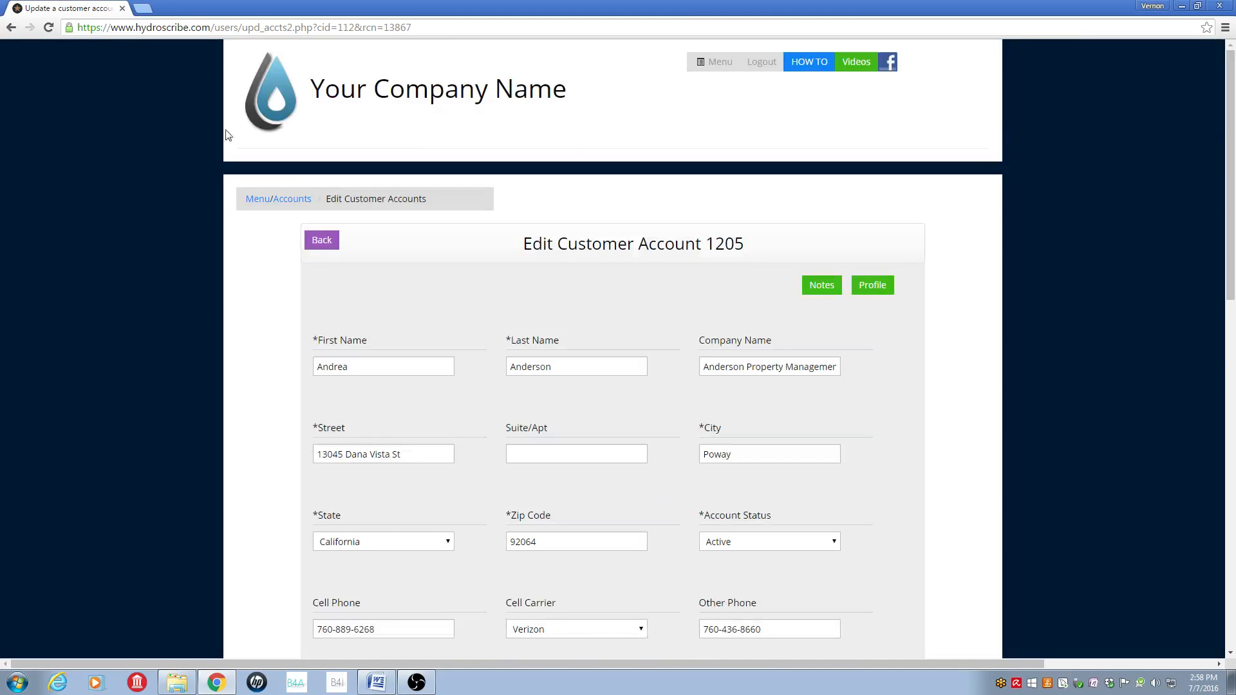
pyautogui.click(264, 205)
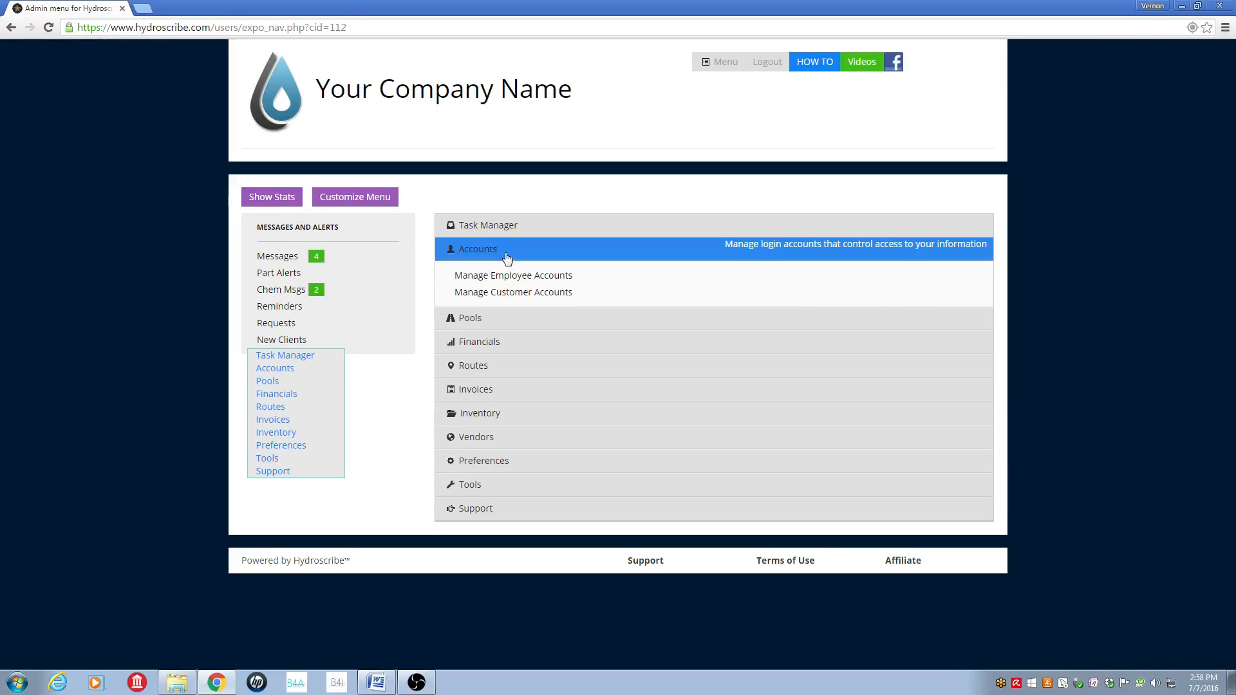
# Run the Paper Invoice Customers billing report.
pyautogui.click(508, 254)
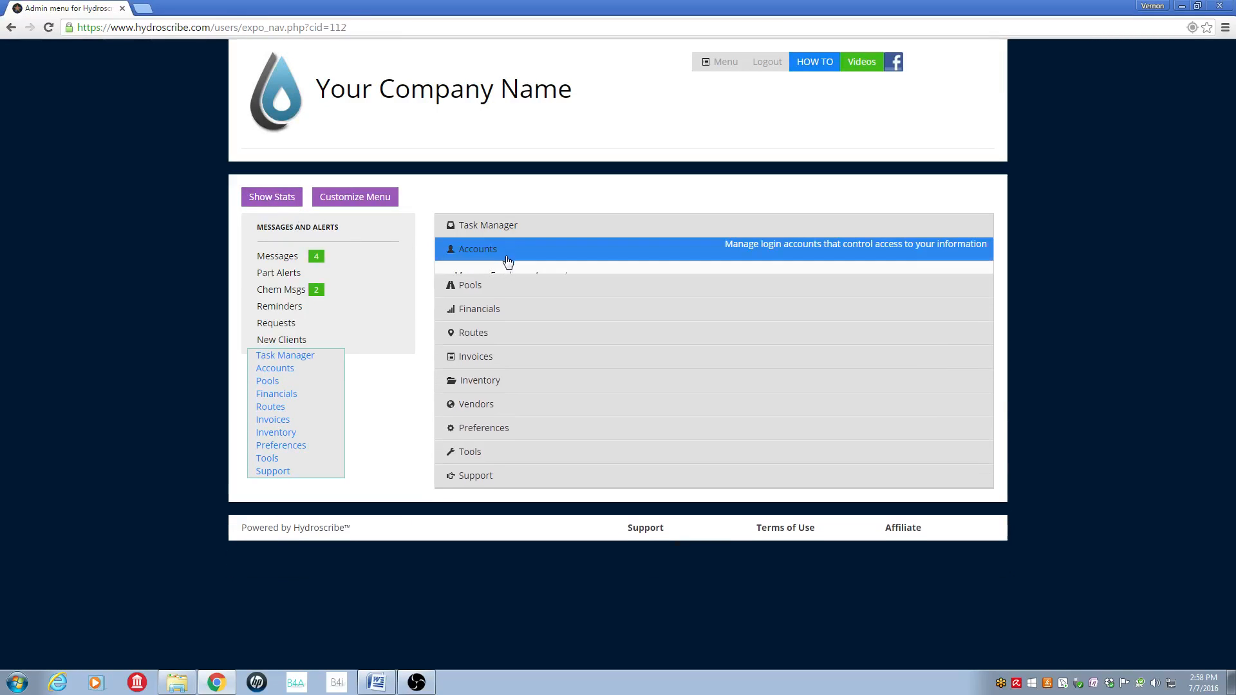
pyautogui.click(518, 345)
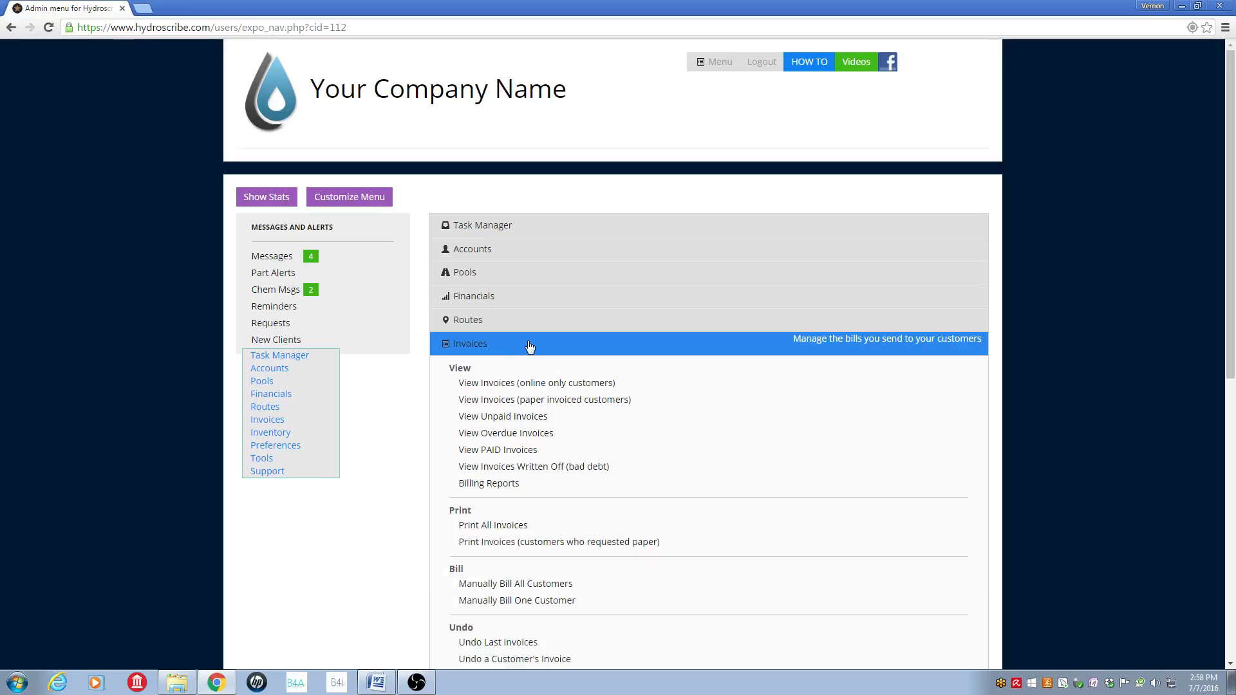
pyautogui.click(527, 488)
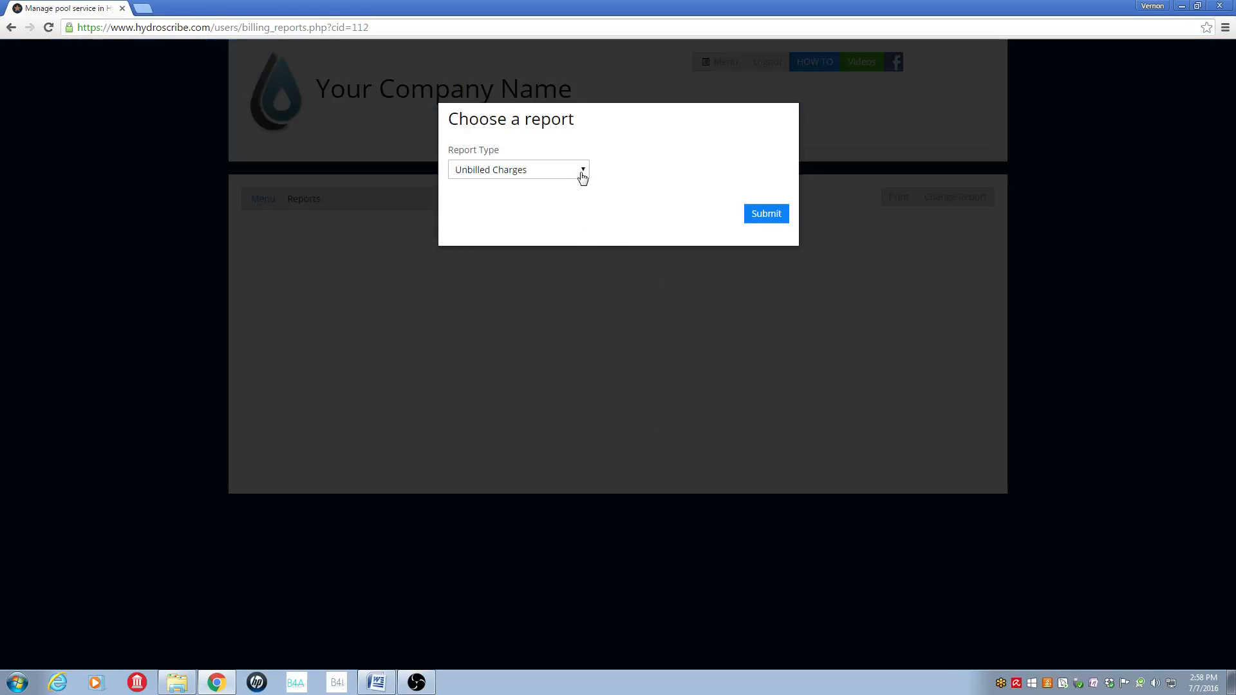
pyautogui.click(582, 171)
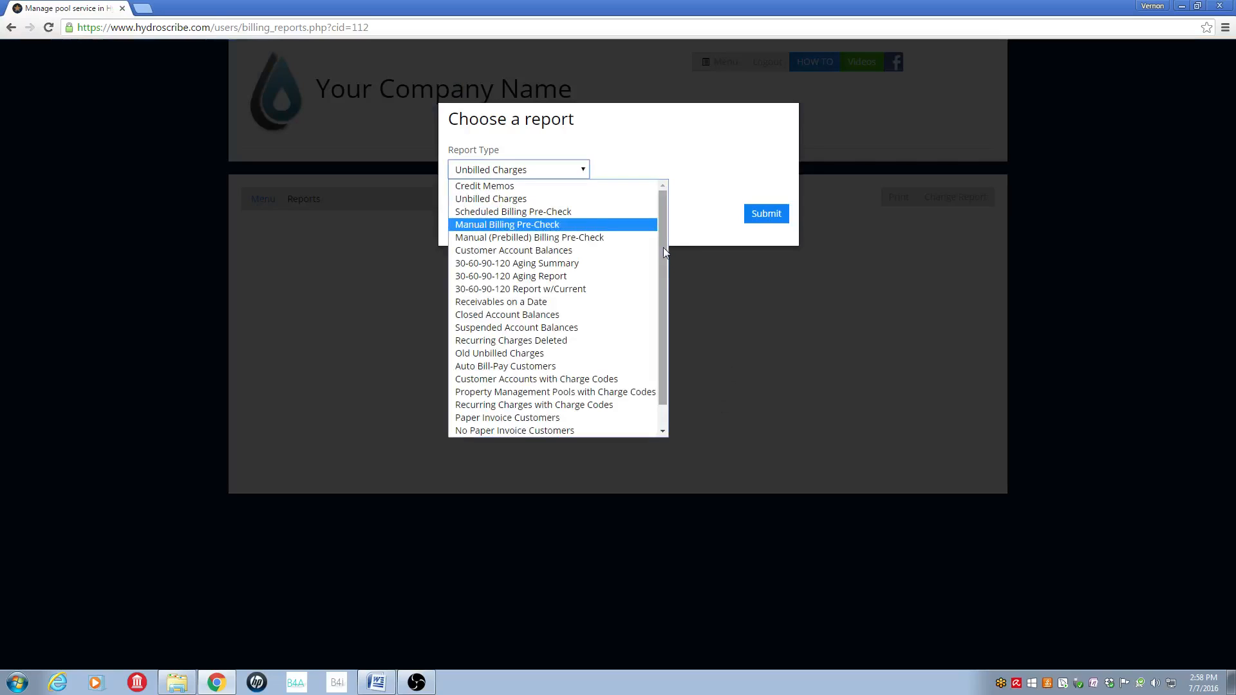
pyautogui.moveTo(663, 249); pyautogui.dragTo(663, 290)
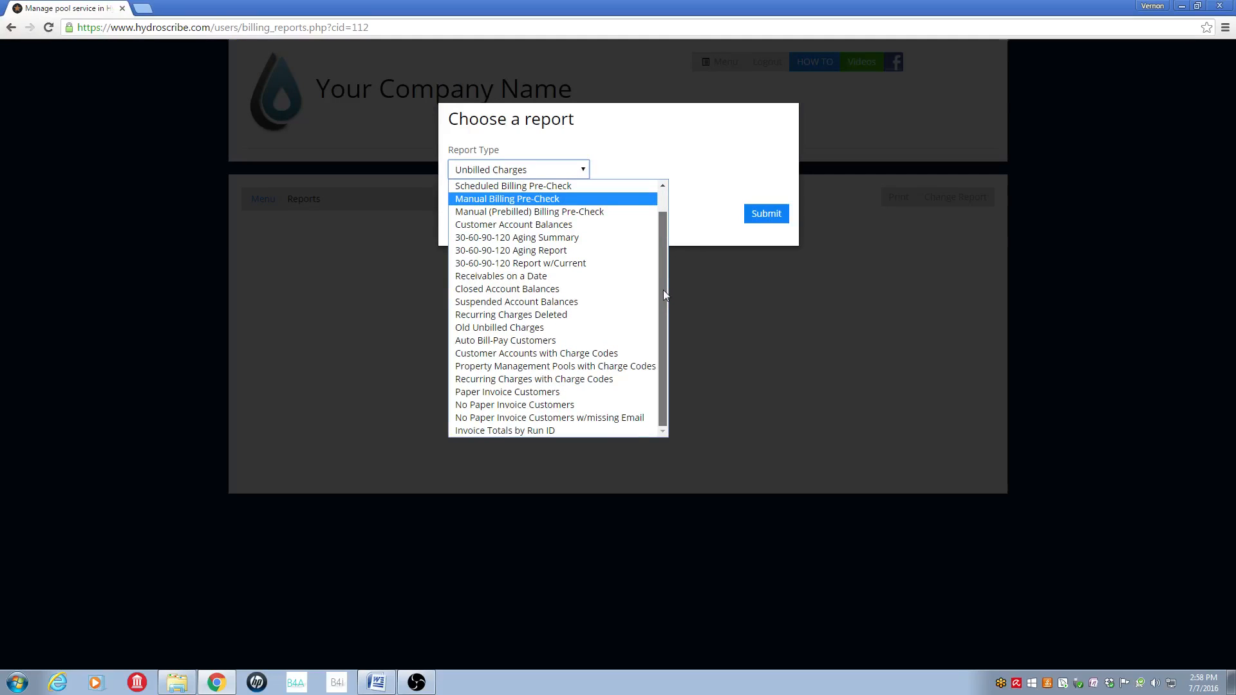
pyautogui.click(559, 393)
pyautogui.click(764, 222)
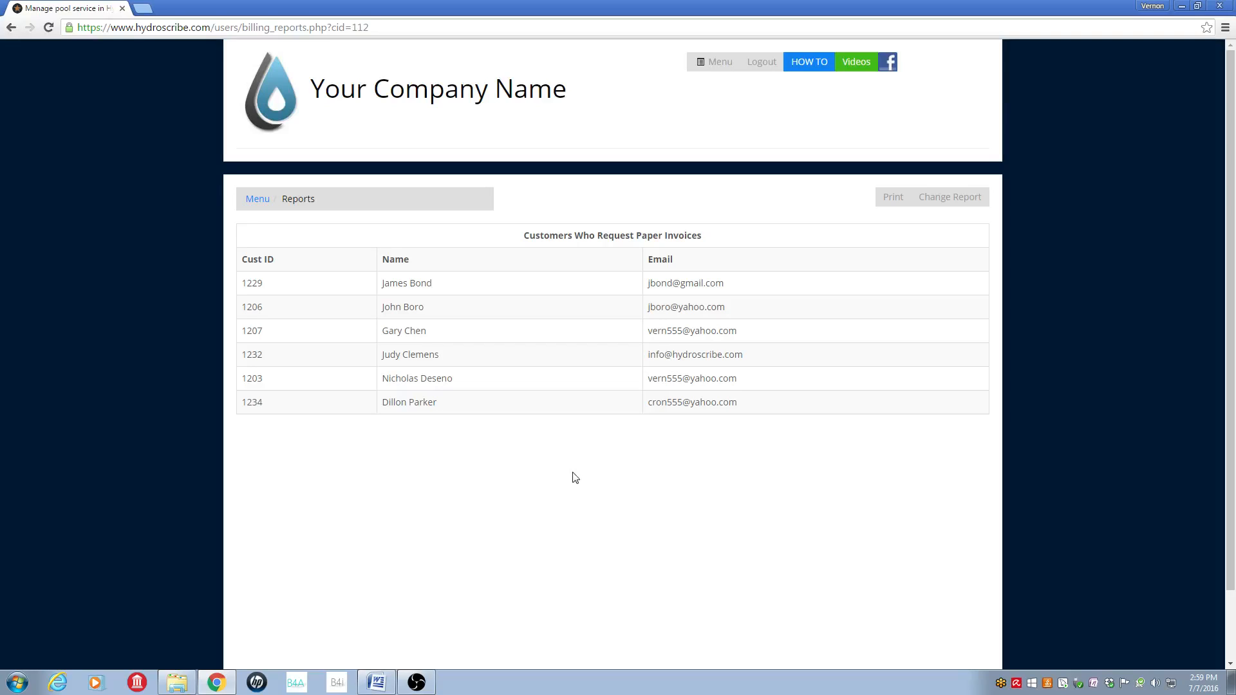
# Start manual billing of all customers and set Proceed to "Yes, only bill customers setup for manual billing".
pyautogui.click(257, 199)
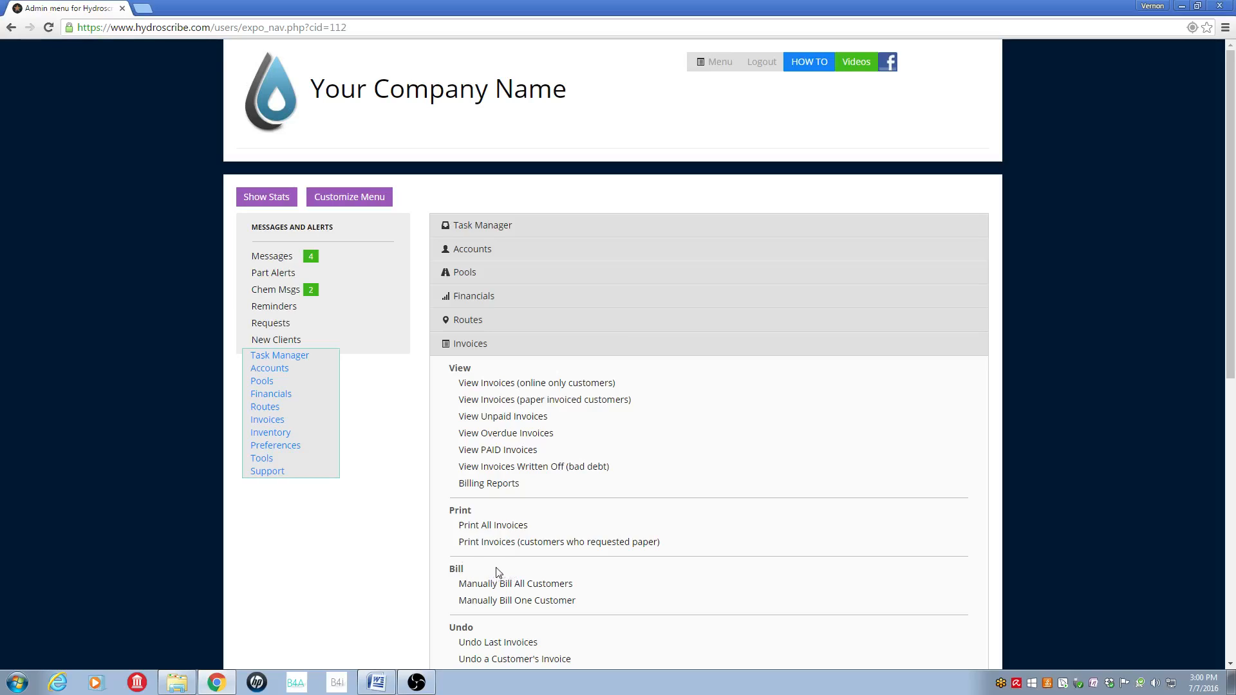
pyautogui.click(580, 585)
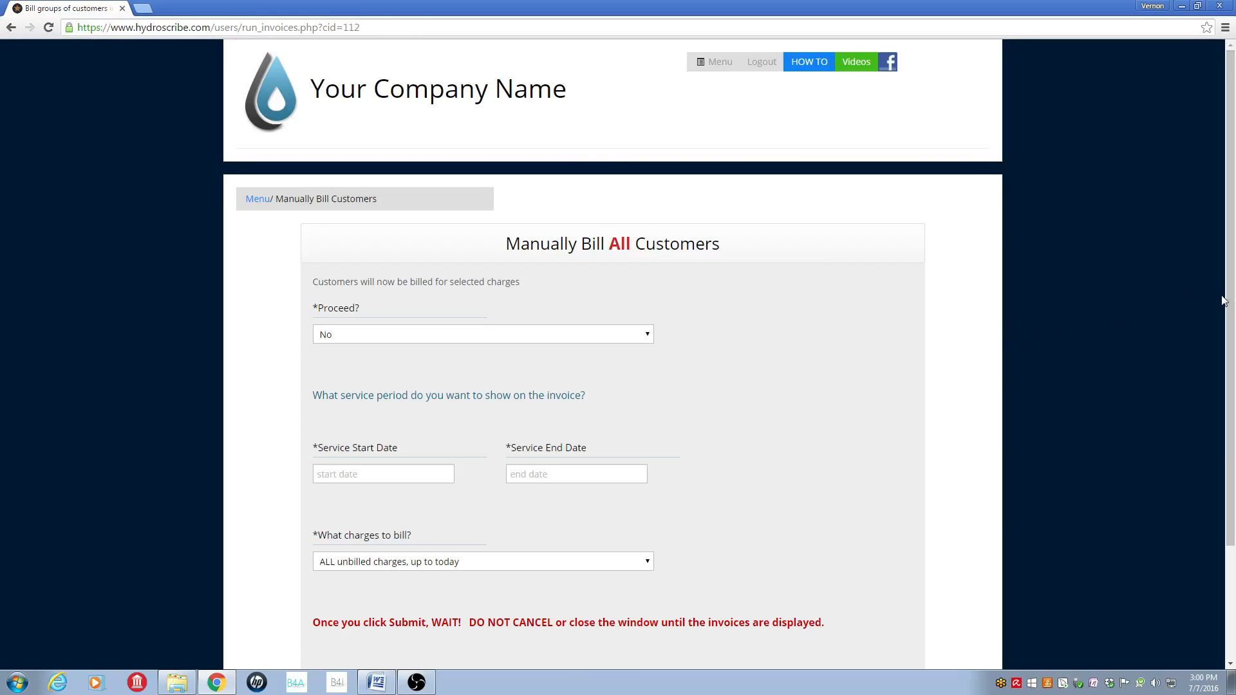
pyautogui.moveTo(1230, 303); pyautogui.dragTo(1232, 422)
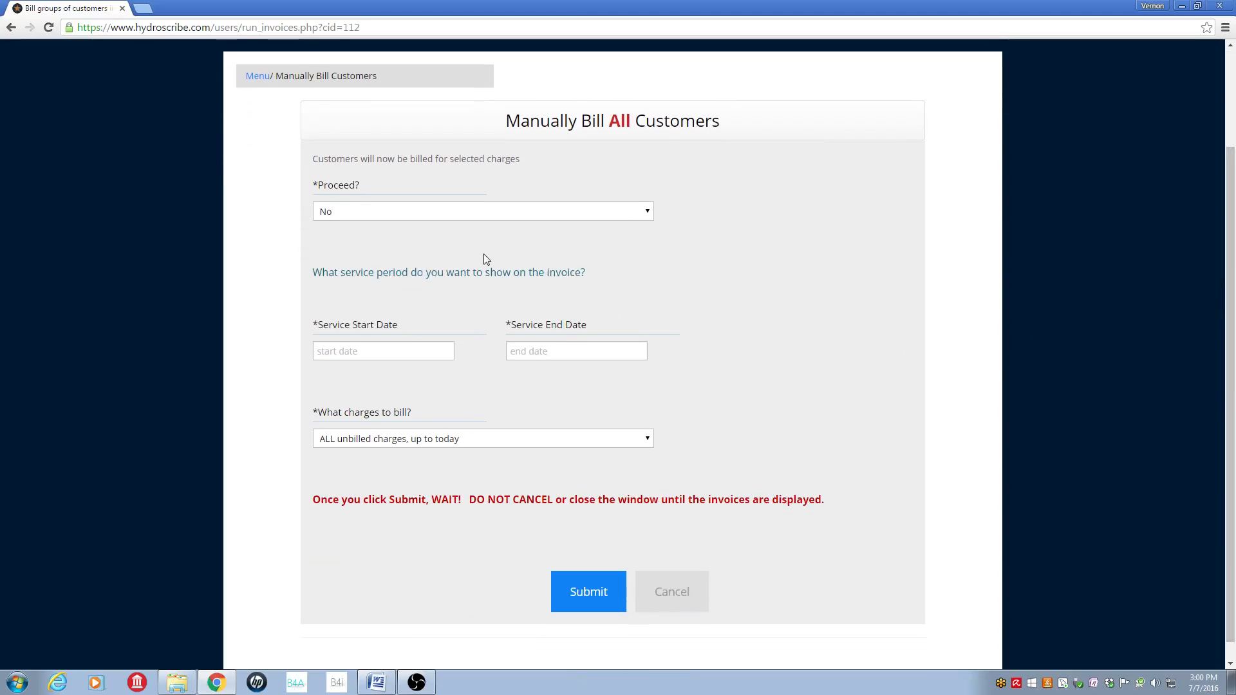
pyautogui.click(648, 213)
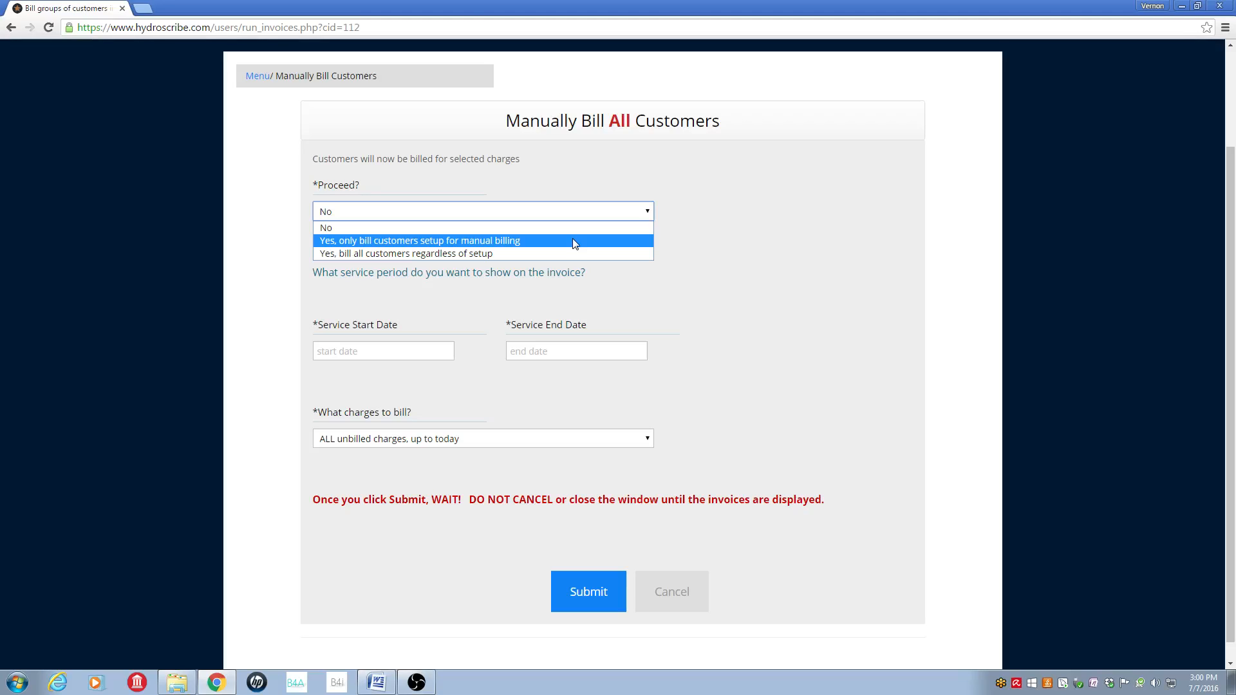
pyautogui.click(534, 243)
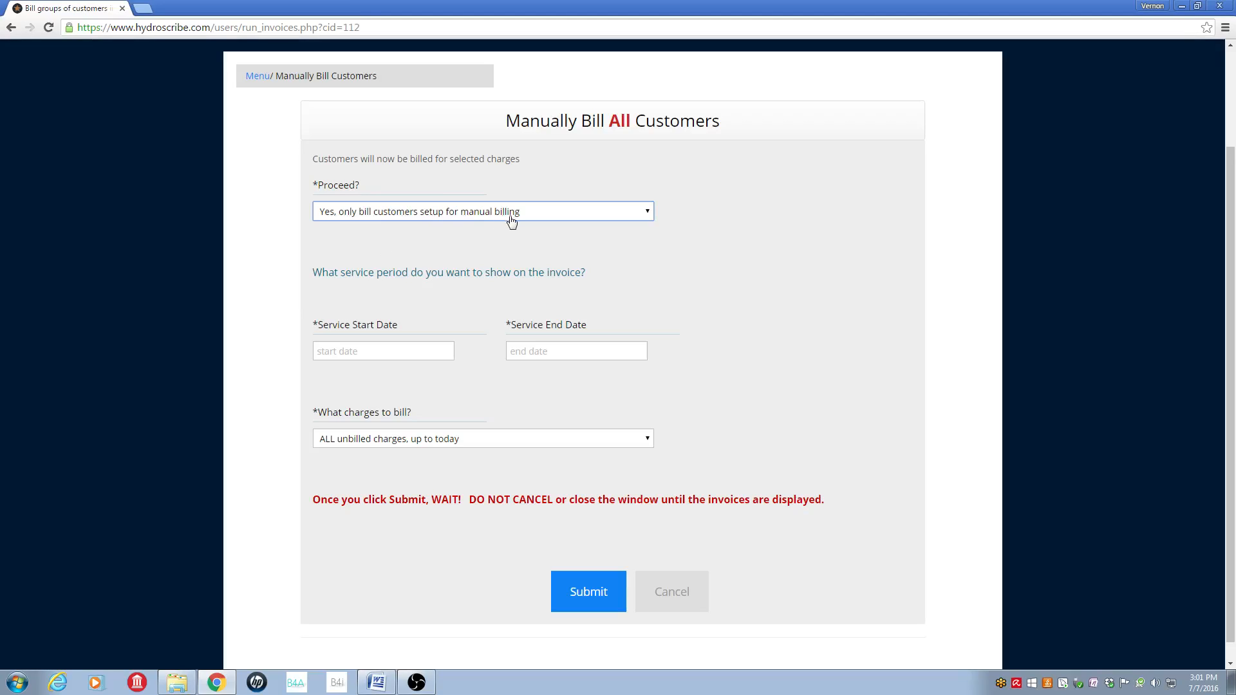
# Set the service period shown on the invoices to start 06/01/2016 and end 06/30/2016.
pyautogui.click(345, 349)
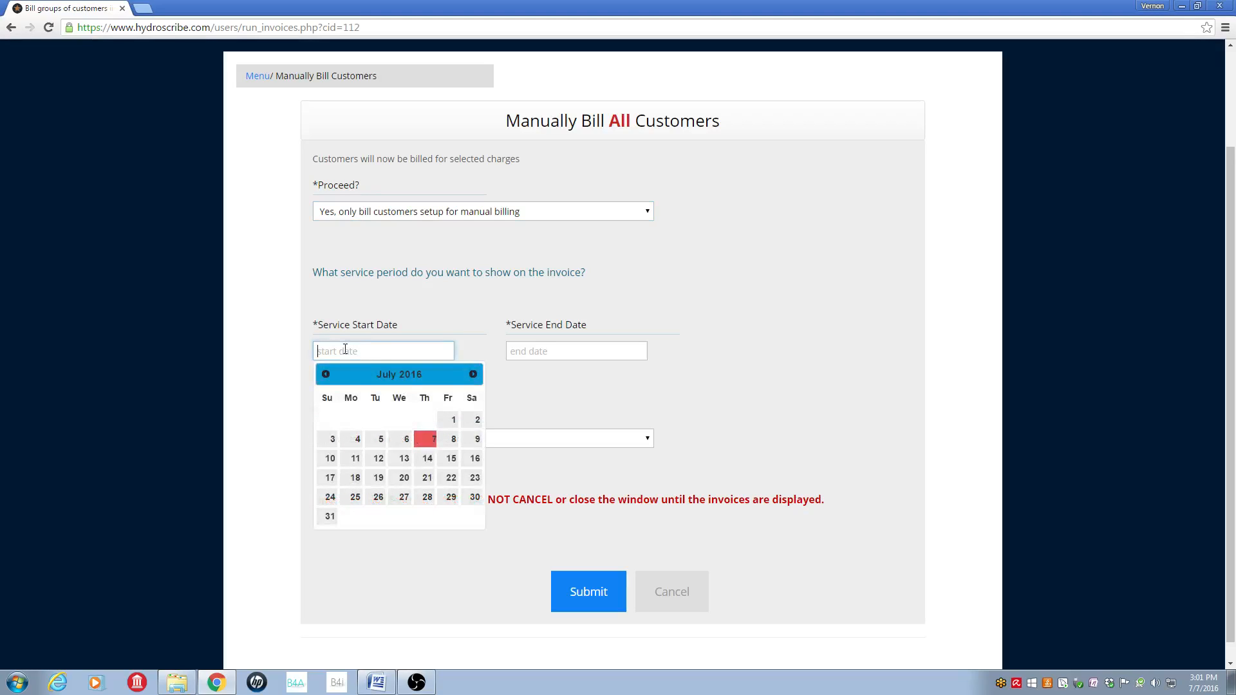
pyautogui.click(325, 374)
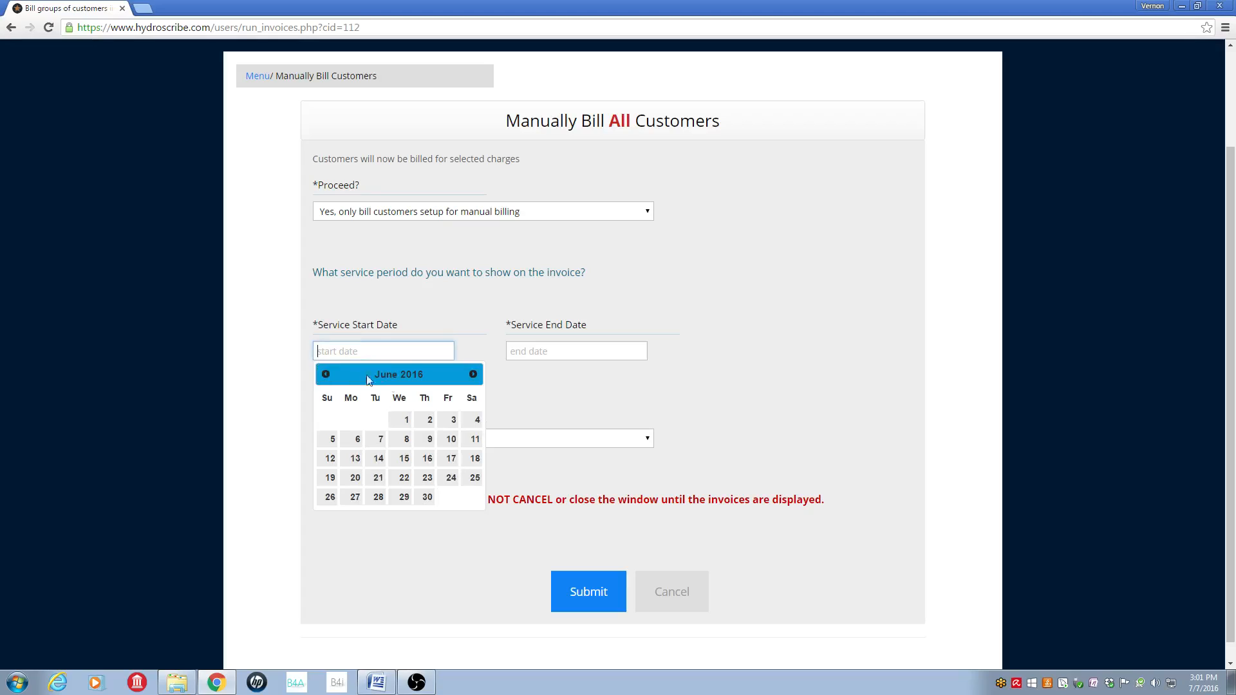
pyautogui.click(407, 422)
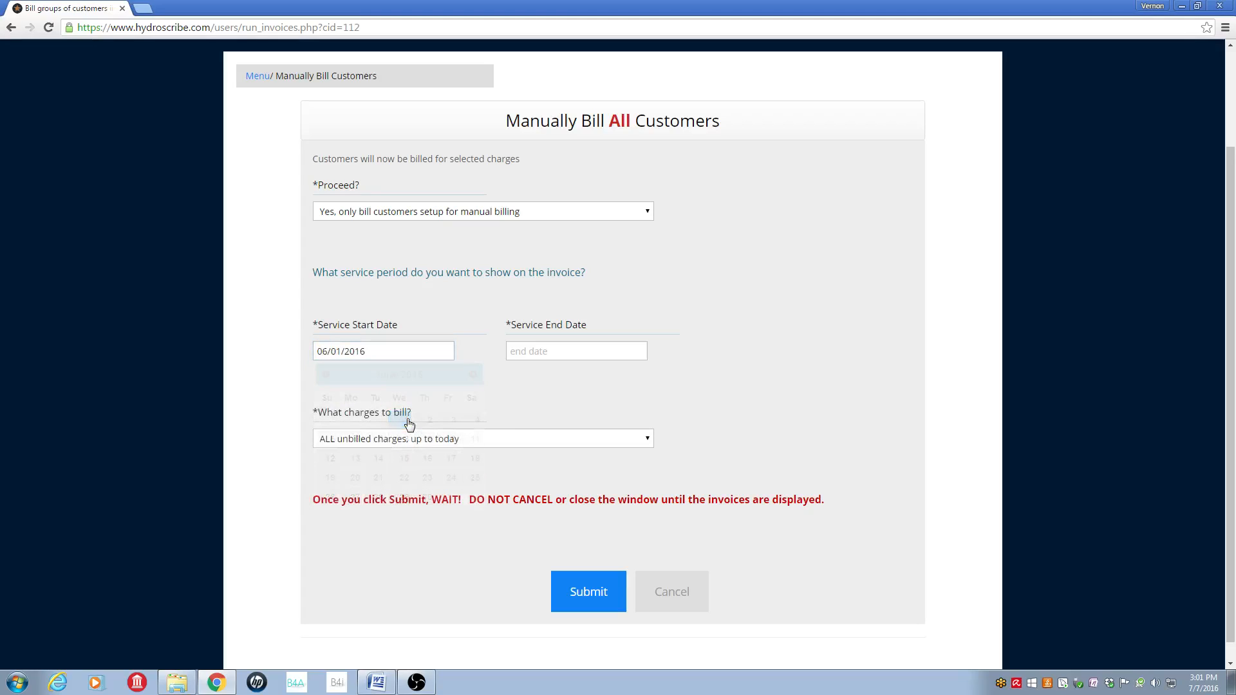
pyautogui.click(522, 351)
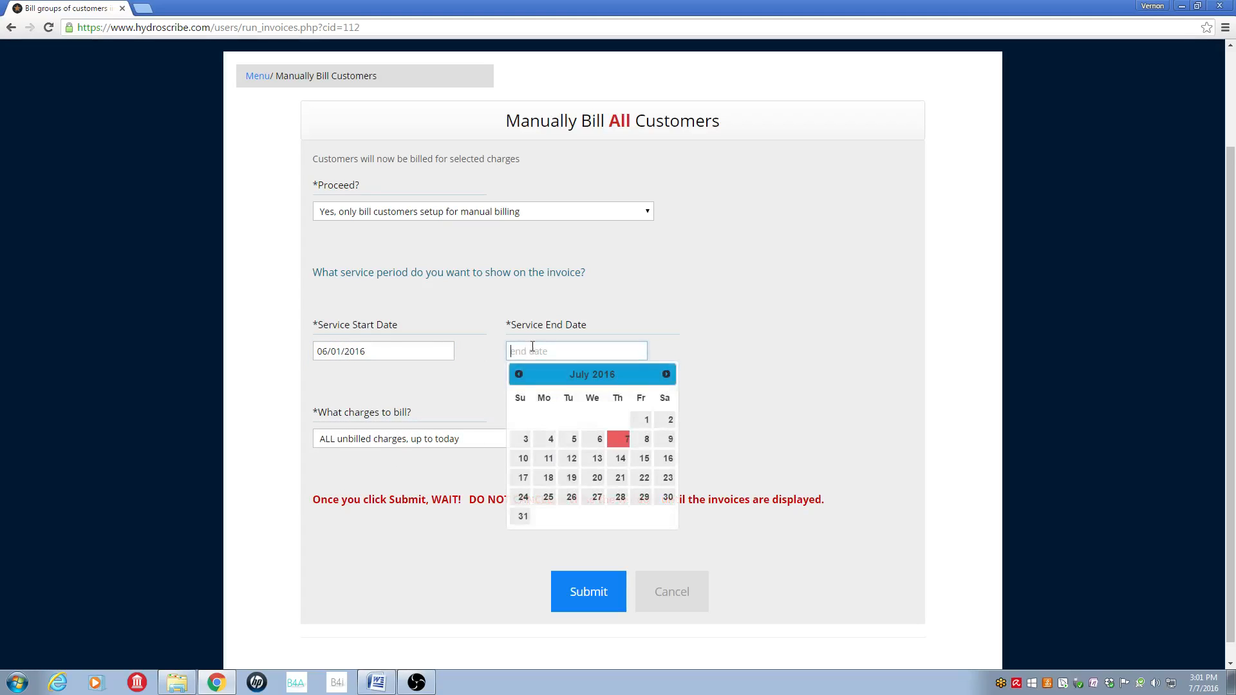
pyautogui.click(518, 376)
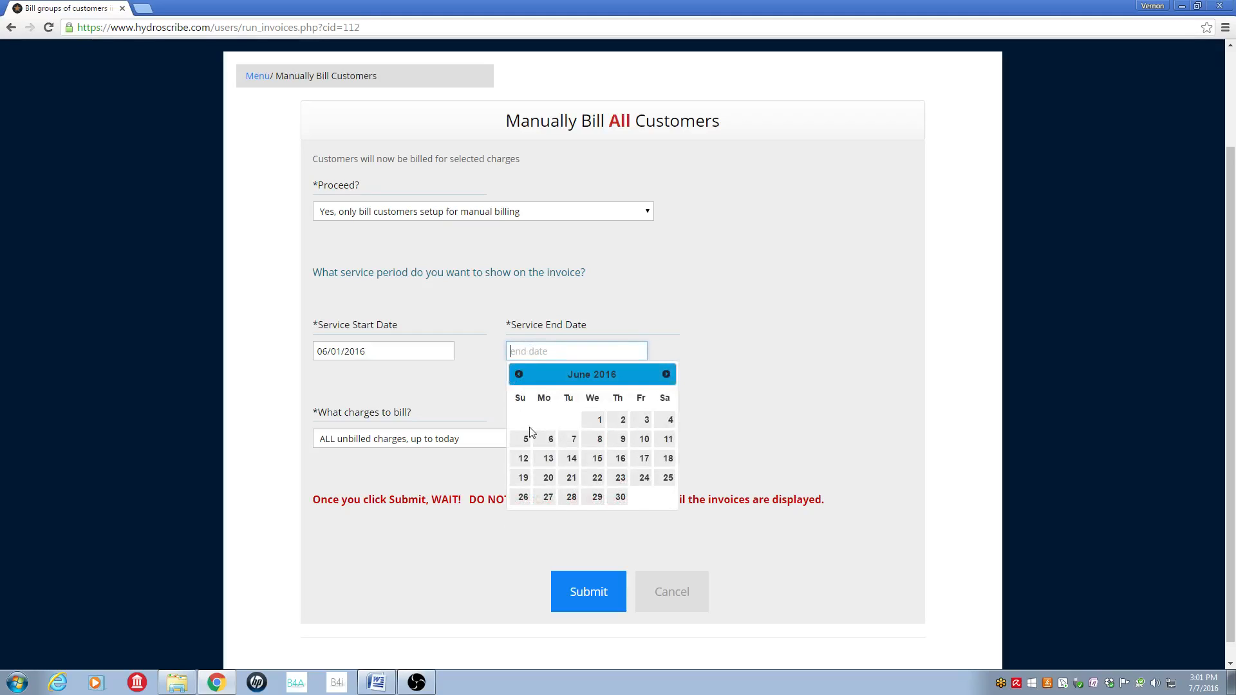
pyautogui.click(623, 498)
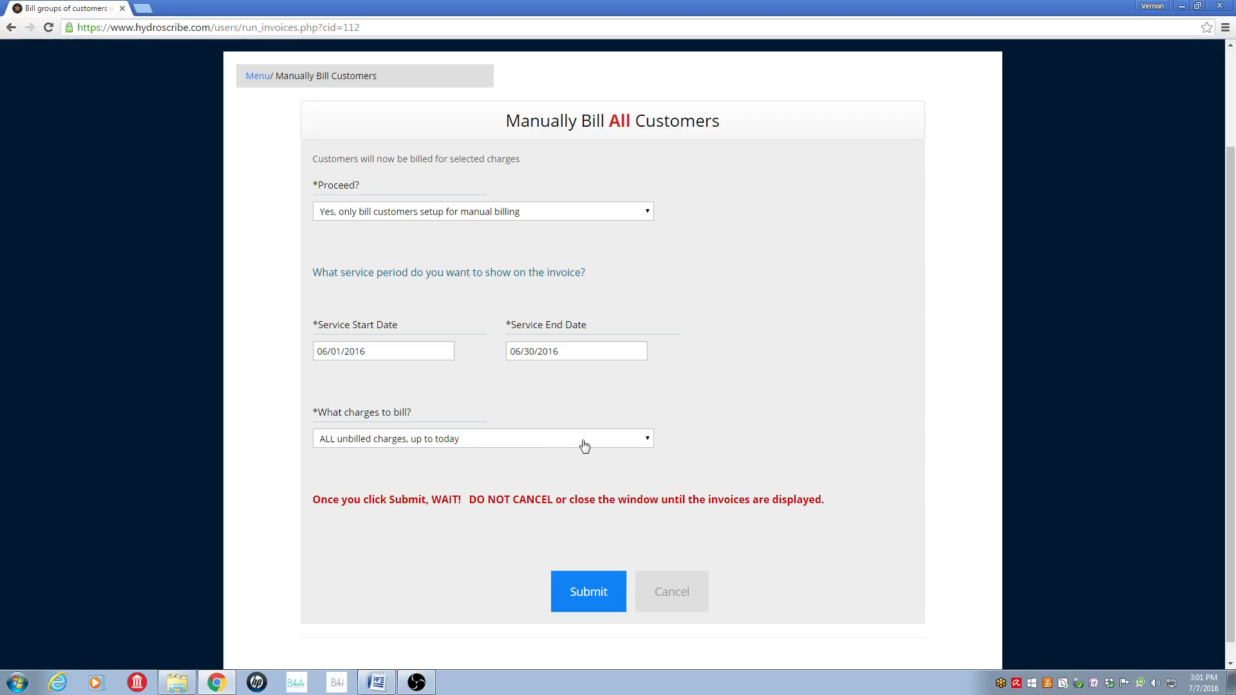
# Keep "ALL unbilled charges, up to today" as the charges to bill, submit the billing run and review the unpaid invoices.
pyautogui.click(648, 446)
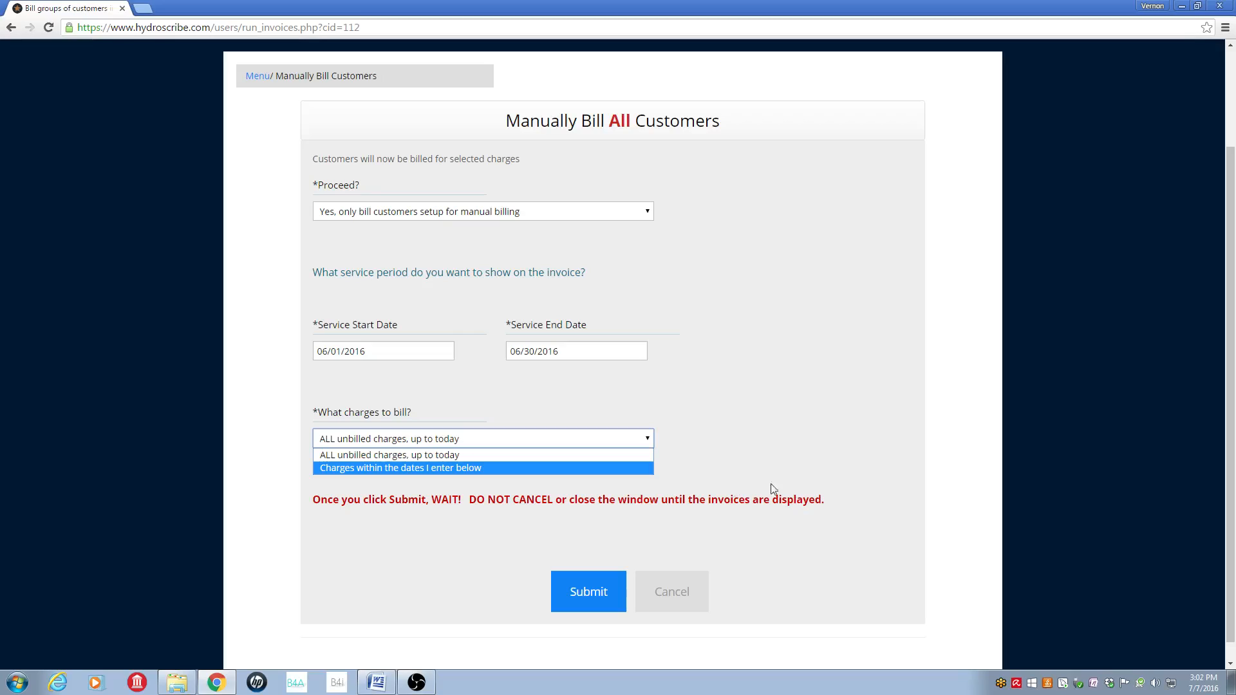
pyautogui.click(794, 472)
pyautogui.click(753, 445)
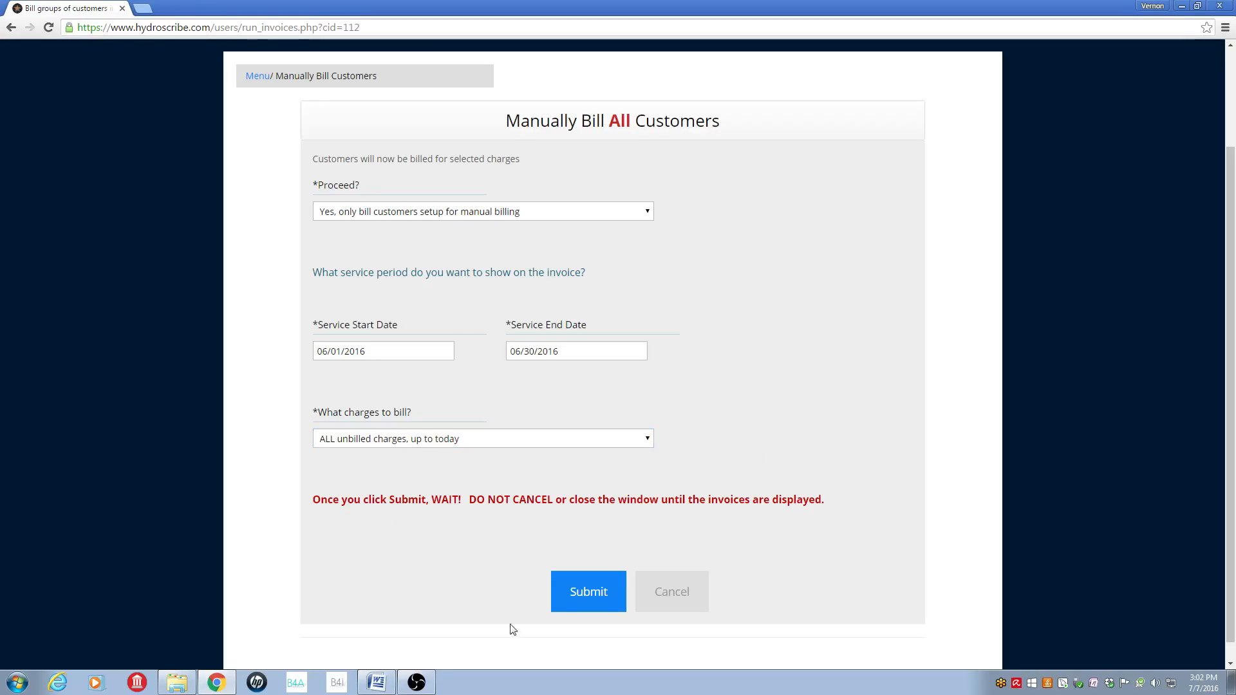
pyautogui.click(591, 595)
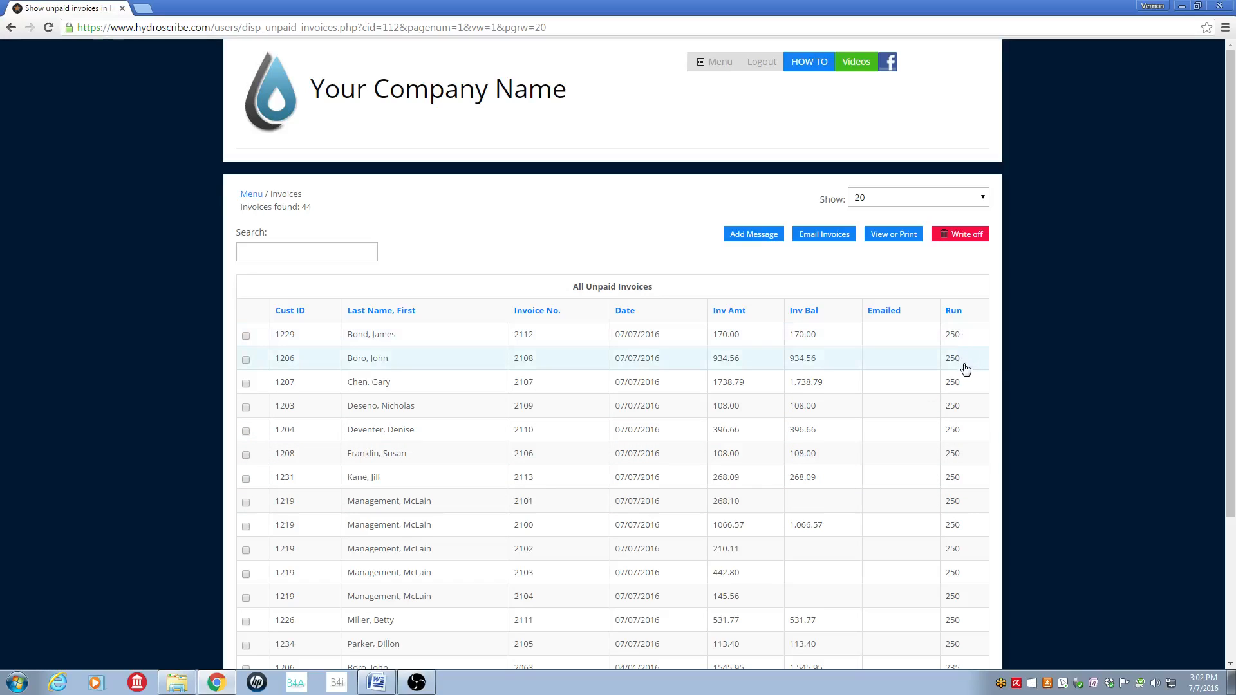
pyautogui.moveTo(1230, 327); pyautogui.dragTo(1232, 424)
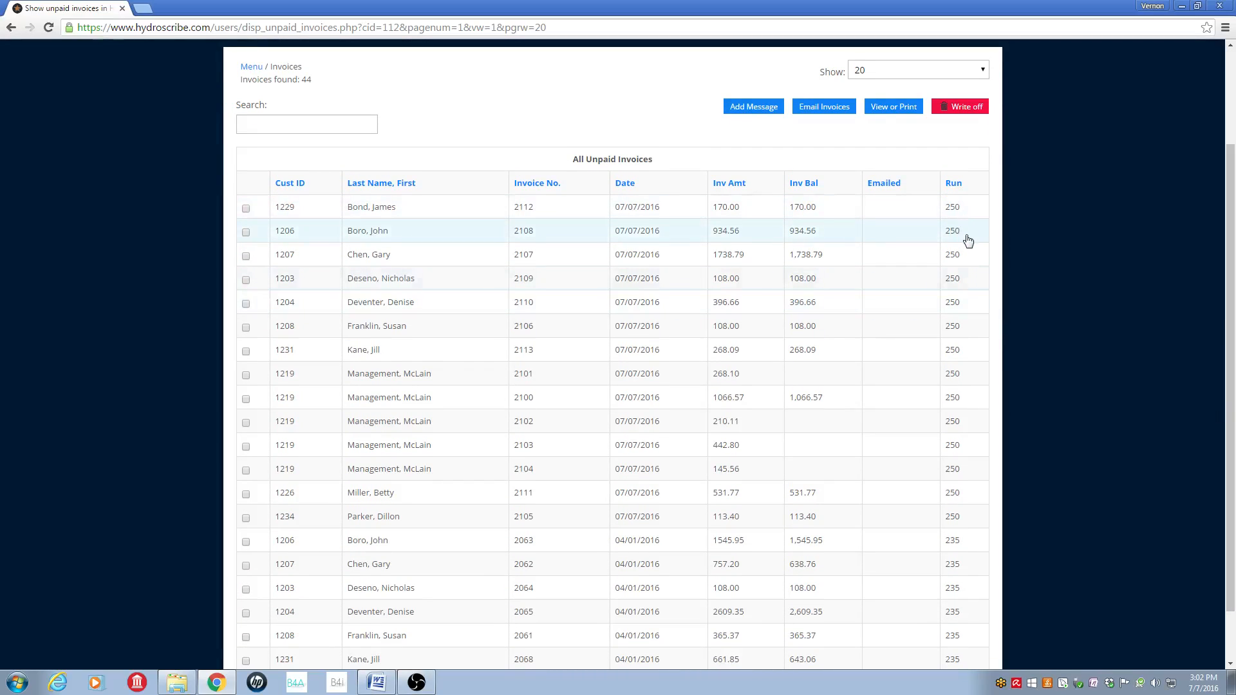